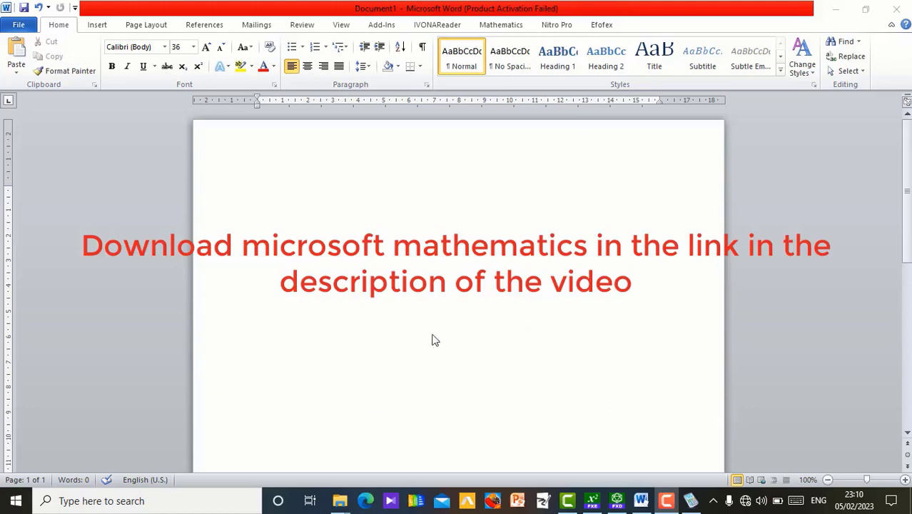
Step: Switch to File Explorer's Efofex folder, examine the installers in its Microsoft Mathematics subfolder, and minimize the window
{"action": "mouse_move", "coordinate": [338, 508]}
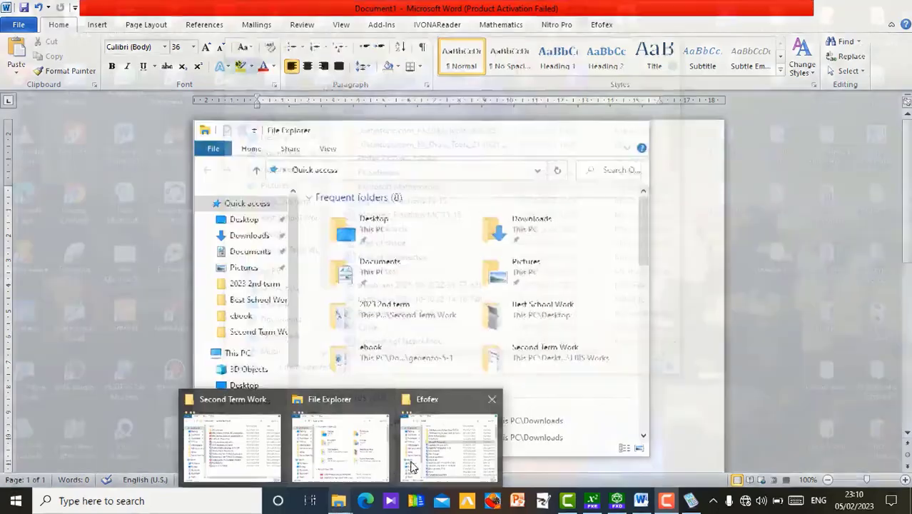
{"action": "left_click", "coordinate": [405, 465]}
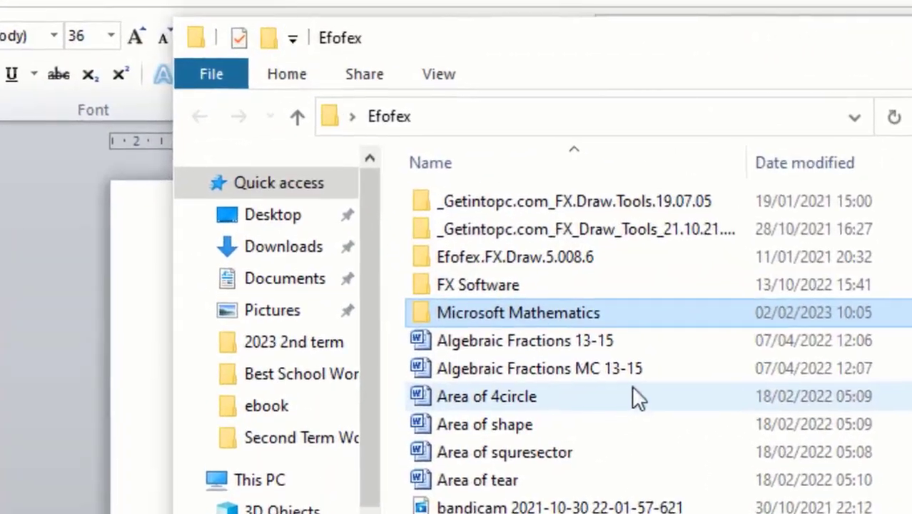
{"action": "double_click", "coordinate": [526, 314]}
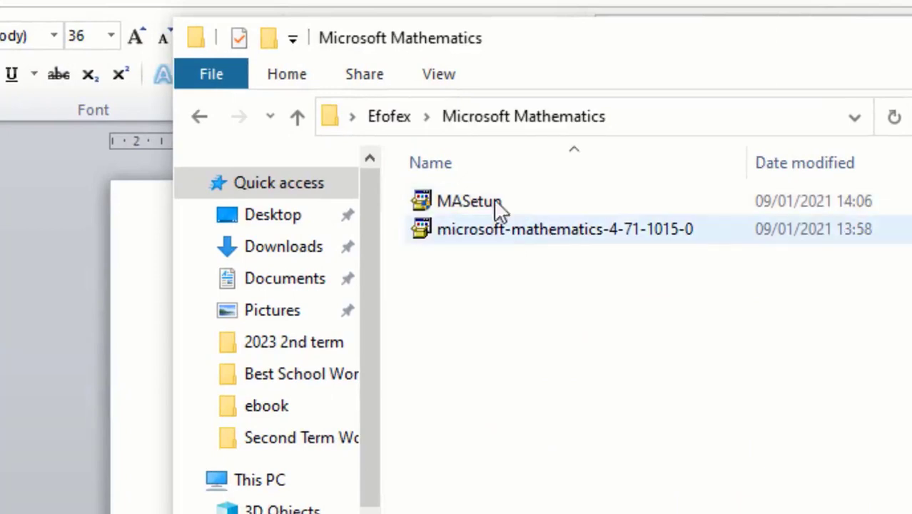
{"action": "mouse_move", "coordinate": [573, 233]}
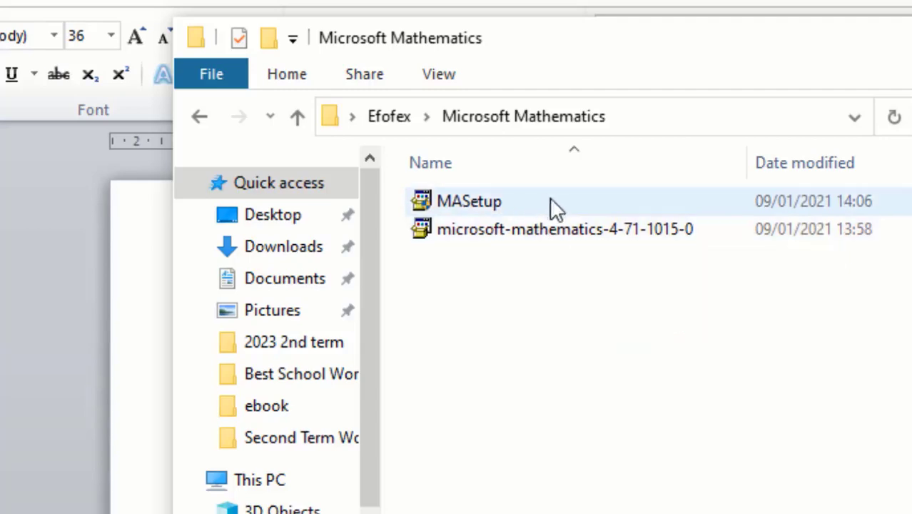
{"action": "mouse_move", "coordinate": [527, 204]}
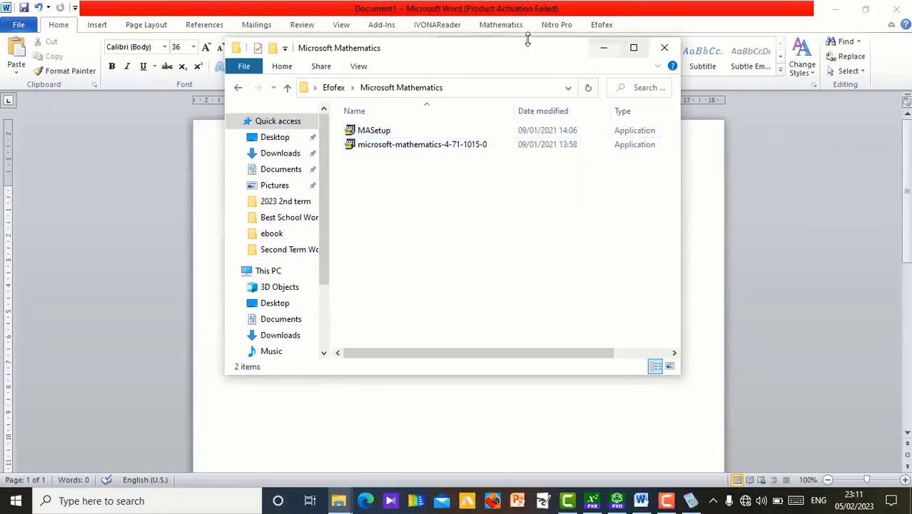
{"action": "left_click", "coordinate": [603, 48]}
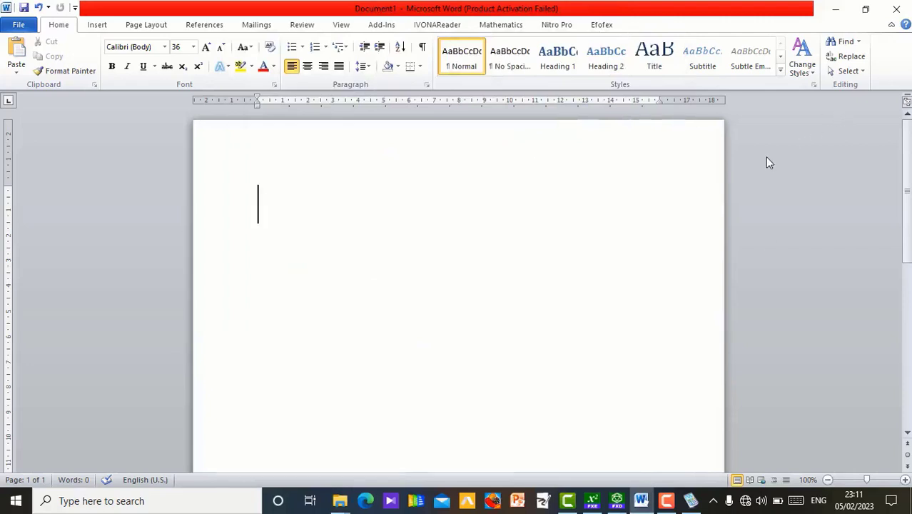
Step: Minimize Word and Microsoft Mathematics, and open Microsoft Mathematics from its desktop shortcut
{"action": "left_click", "coordinate": [835, 8]}
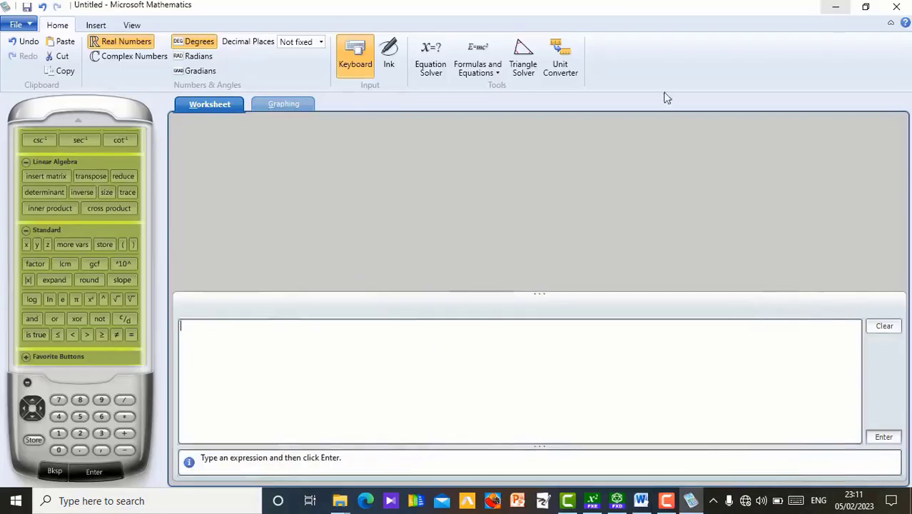
{"action": "left_click", "coordinate": [836, 9]}
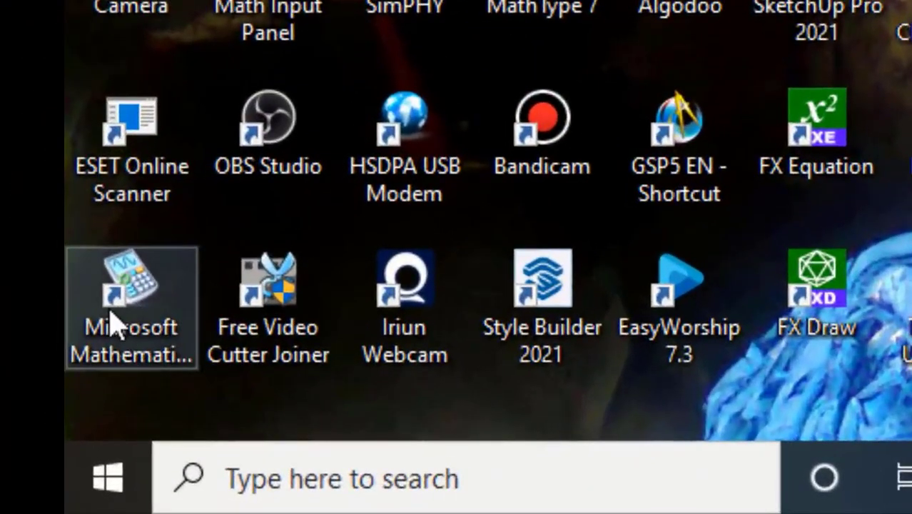
{"action": "left_click", "coordinate": [133, 316]}
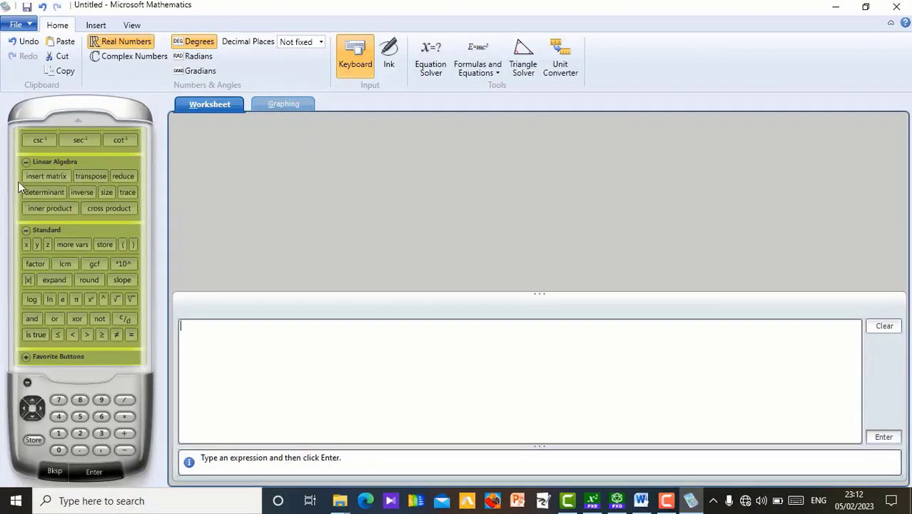
Step: Examine the calculator pad's Trigonometry, Linear Algebra and Standard function groups, leaving Linear Algebra and Standard collapsed
{"action": "left_click", "coordinate": [26, 162]}
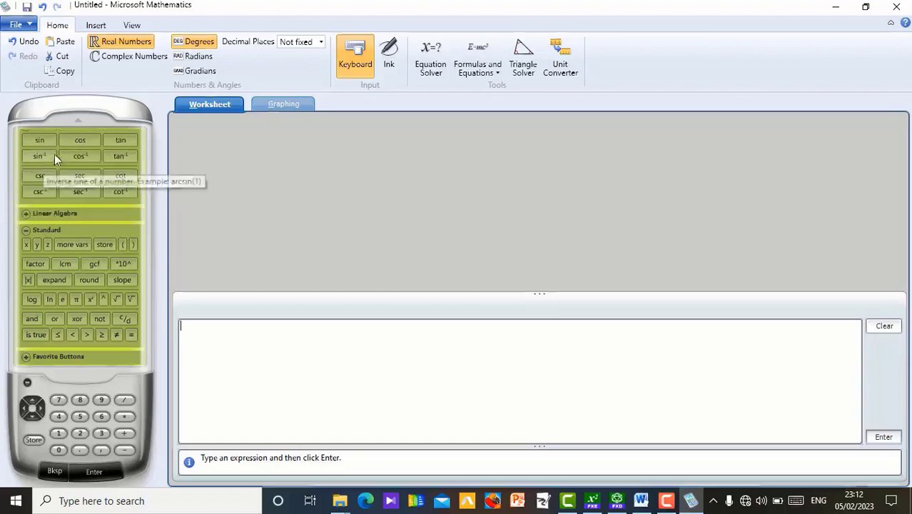
{"action": "scroll", "coordinate": [44, 140], "scroll_direction": "up", "scroll_amount": 1}
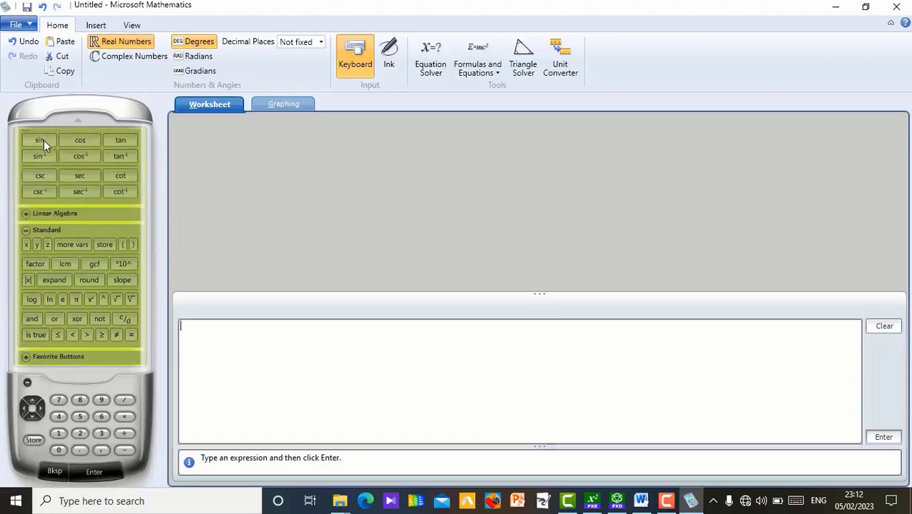
{"action": "left_click", "coordinate": [26, 215]}
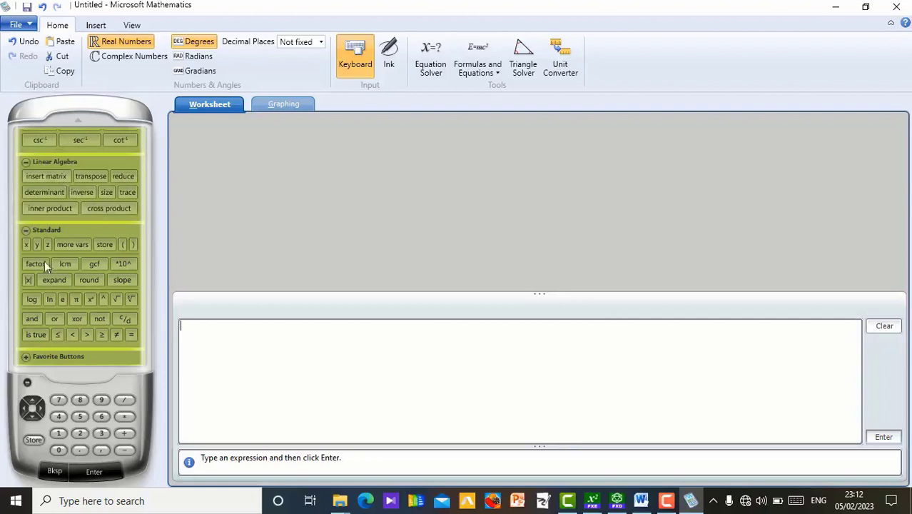
{"action": "left_click", "coordinate": [26, 230]}
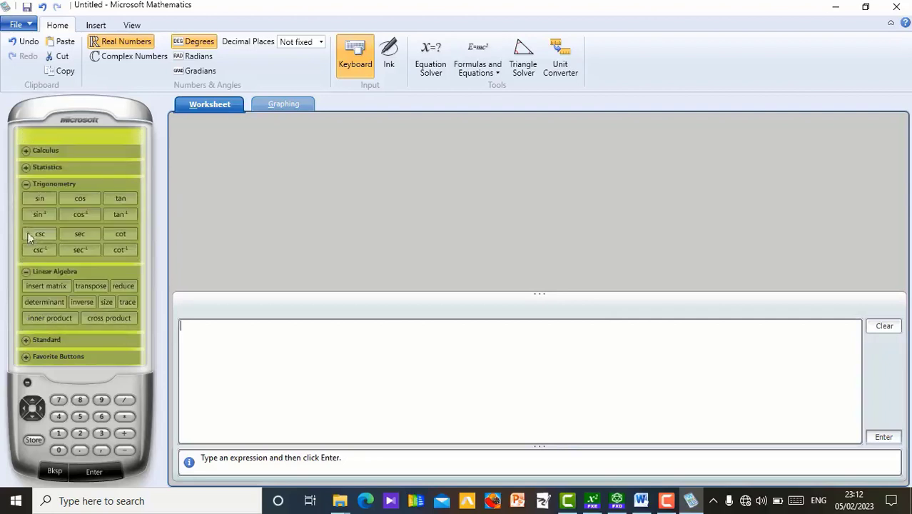
{"action": "left_click", "coordinate": [26, 273]}
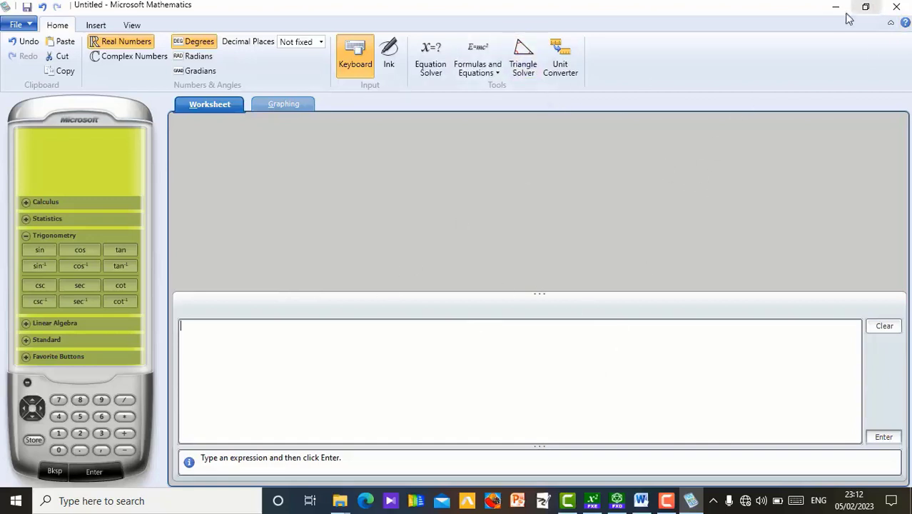
Step: Switch to Word and insert a new equation containing an empty pair of curly brackets
{"action": "left_click", "coordinate": [640, 500]}
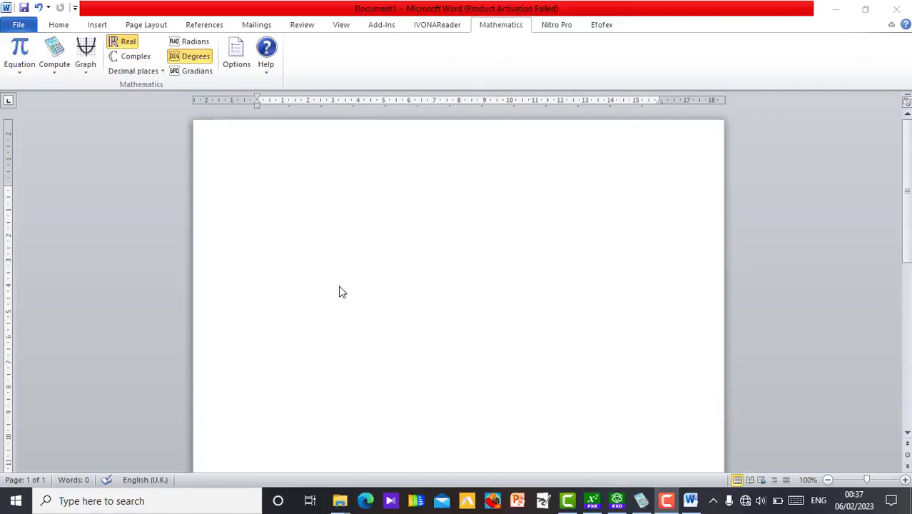
{"action": "left_click", "coordinate": [23, 56]}
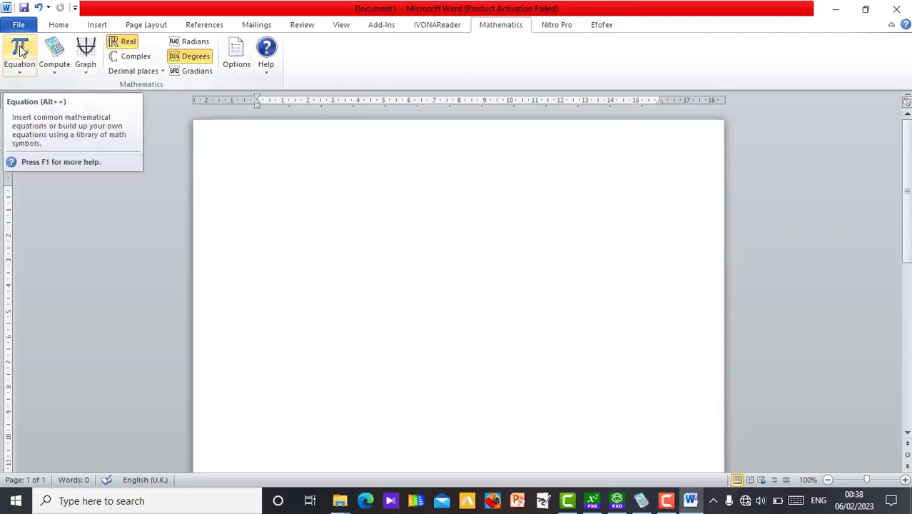
{"action": "left_click", "coordinate": [20, 49]}
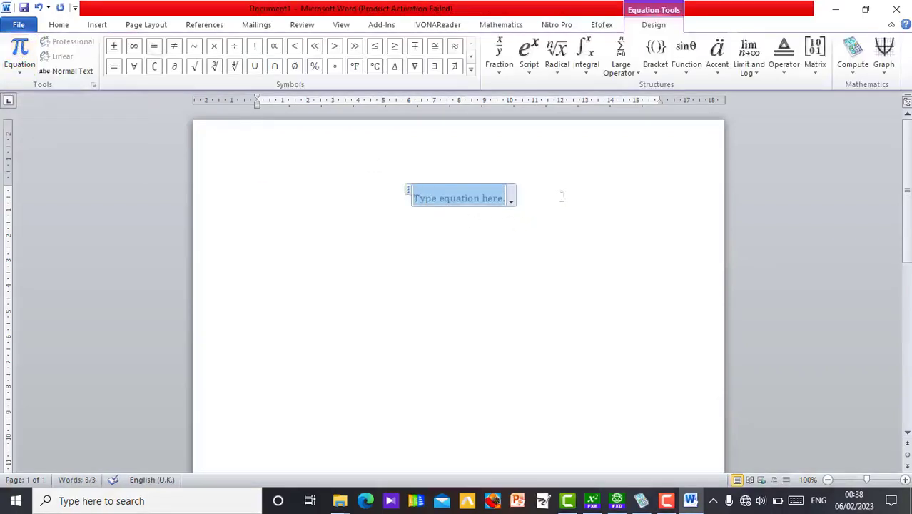
{"action": "left_click", "coordinate": [656, 65]}
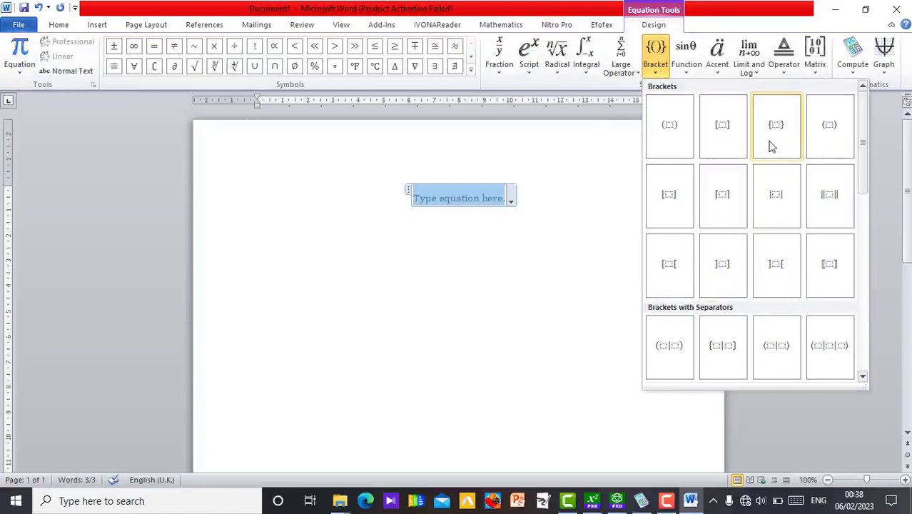
{"action": "left_click", "coordinate": [481, 202]}
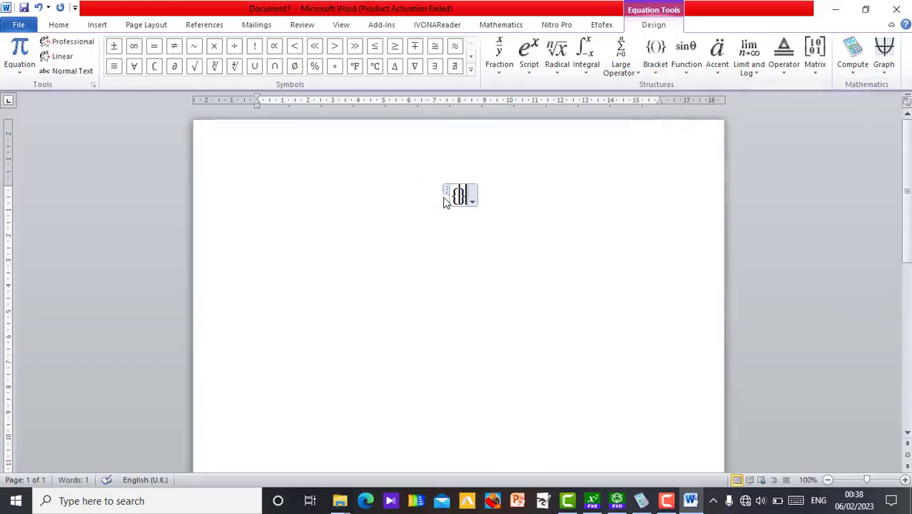
Step: Enter the list 2,3,4,2,5,2,6,7,2 inside the equation's curly brackets
{"action": "type", "text": "2,"}
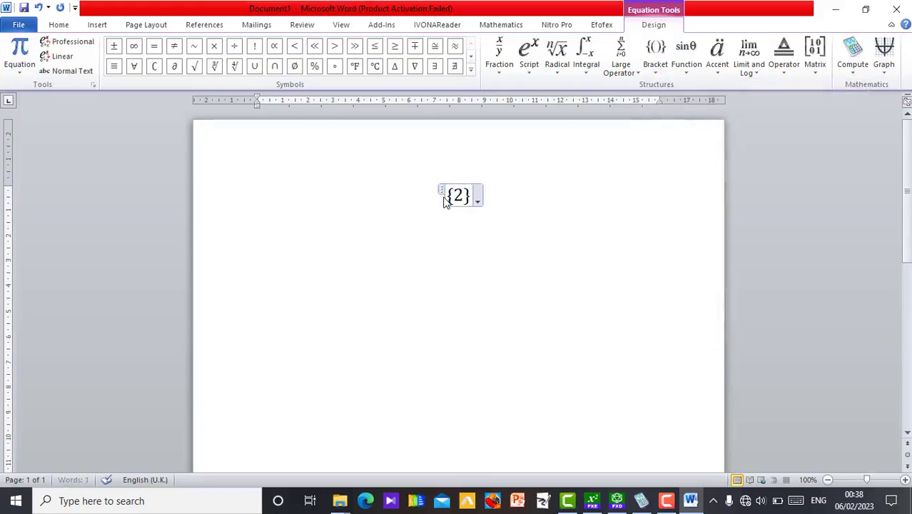
{"action": "type", "text": "3,4,"}
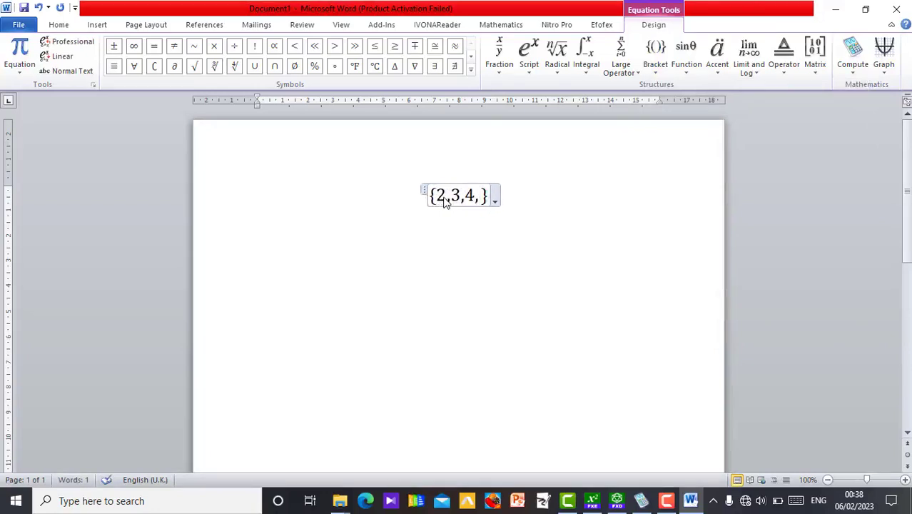
{"action": "type", "text": "2,"}
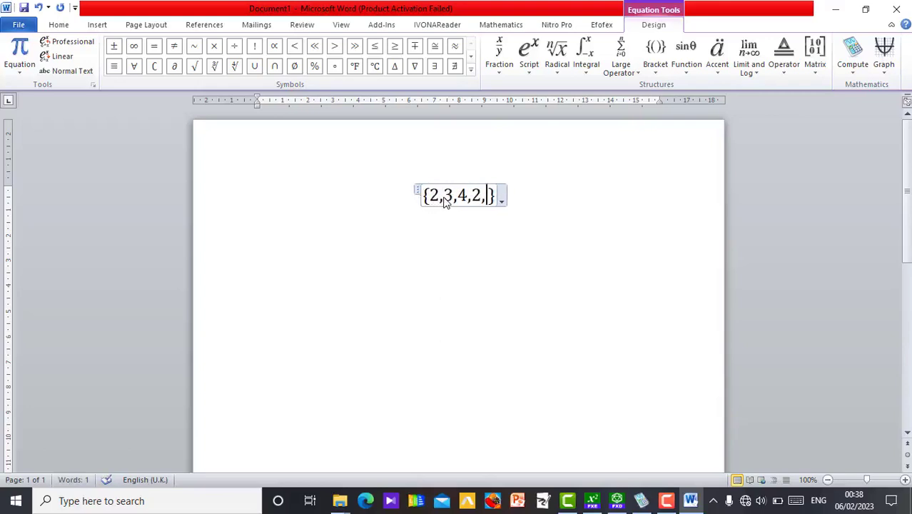
{"action": "type", "text": "5,2"}
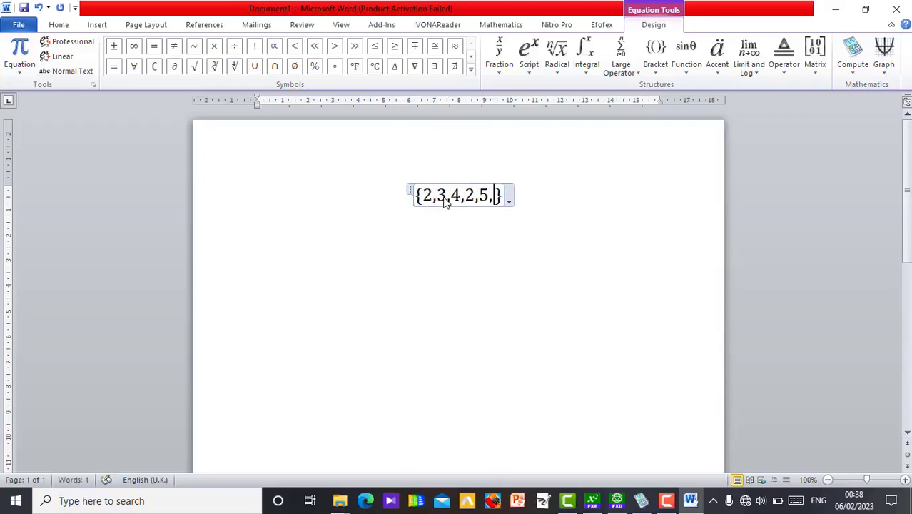
{"action": "type", "text": ",6,"}
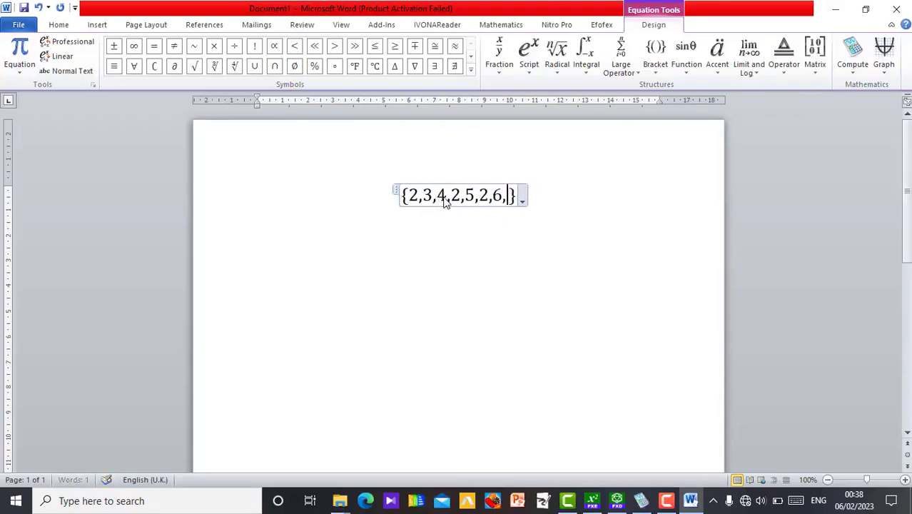
{"action": "type", "text": "7,"}
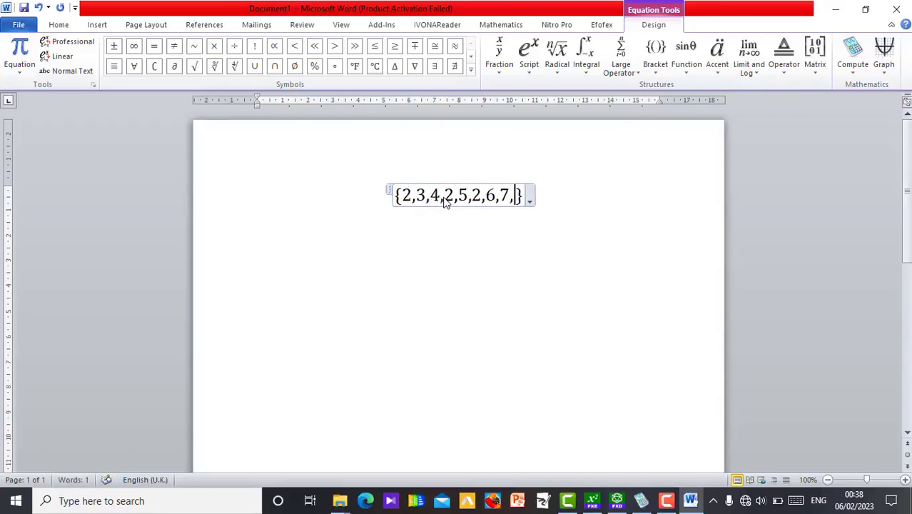
{"action": "type", "text": "2"}
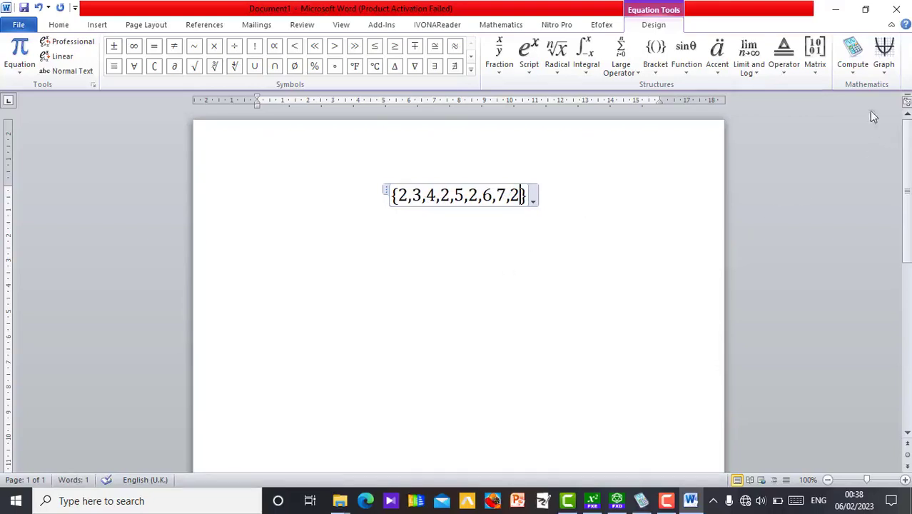
Step: Sort the equation's number list with the Compute list operations
{"action": "left_click", "coordinate": [853, 75]}
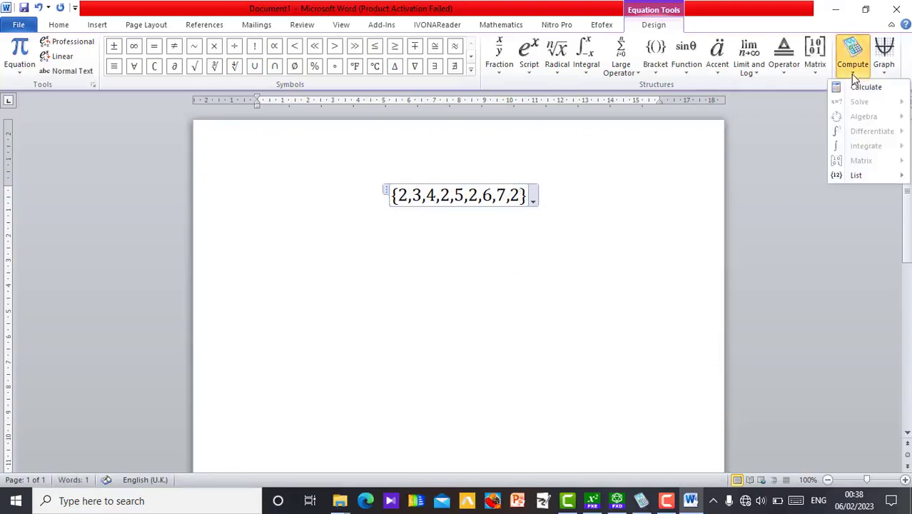
{"action": "mouse_move", "coordinate": [856, 179]}
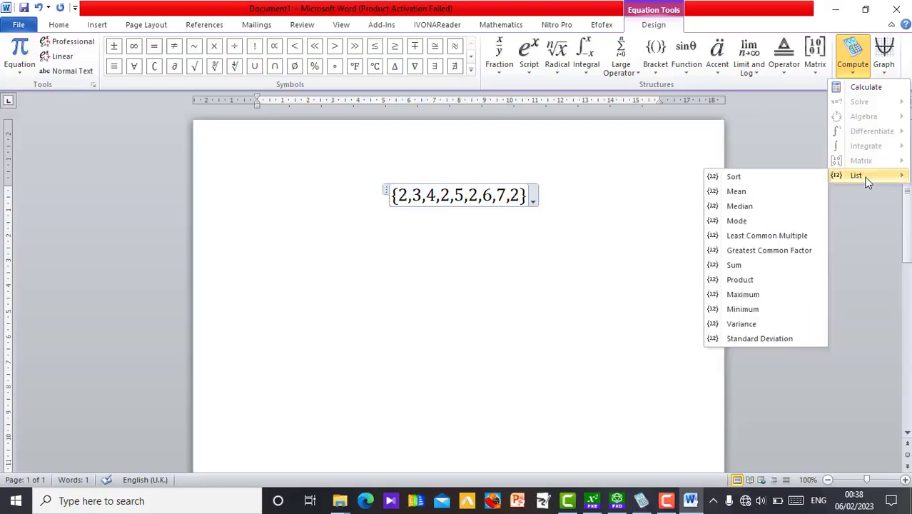
{"action": "left_click", "coordinate": [749, 179]}
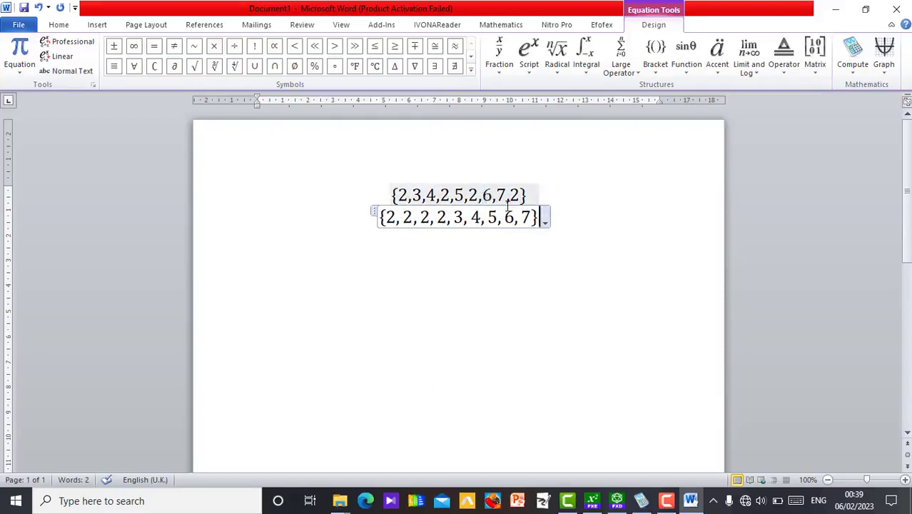
Step: Undo the sort of the number list
{"action": "key", "text": "ctrl+z"}
{"action": "key", "text": "ctrl+z"}
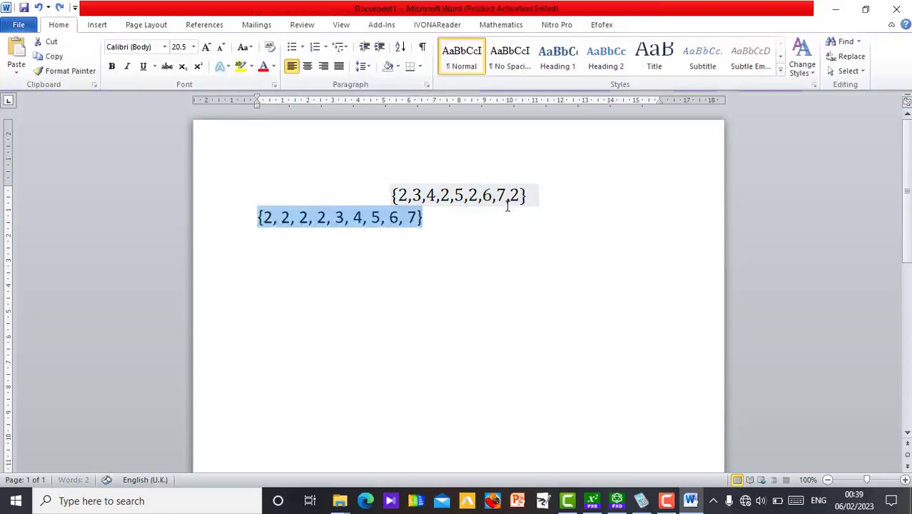
{"action": "key", "text": "ctrl+z"}
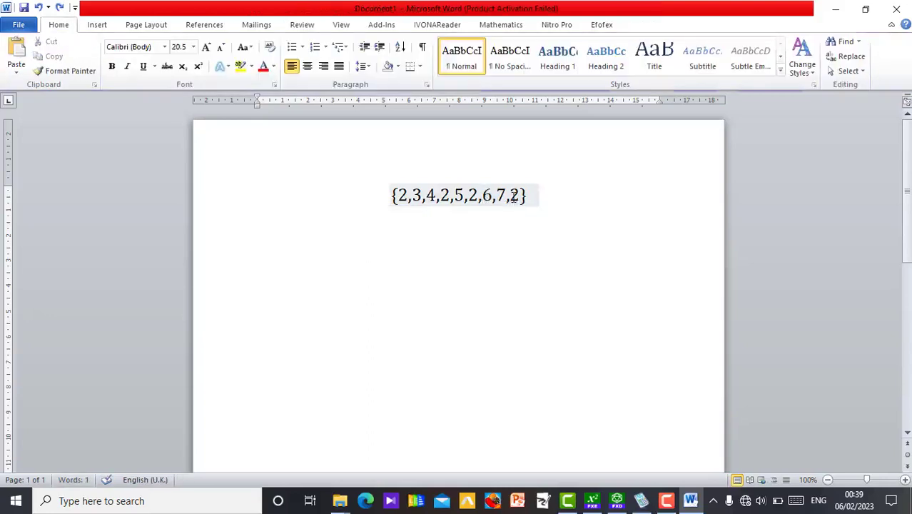
Step: Compute the mean of the equation's number list with the Compute list operations
{"action": "left_click", "coordinate": [507, 204]}
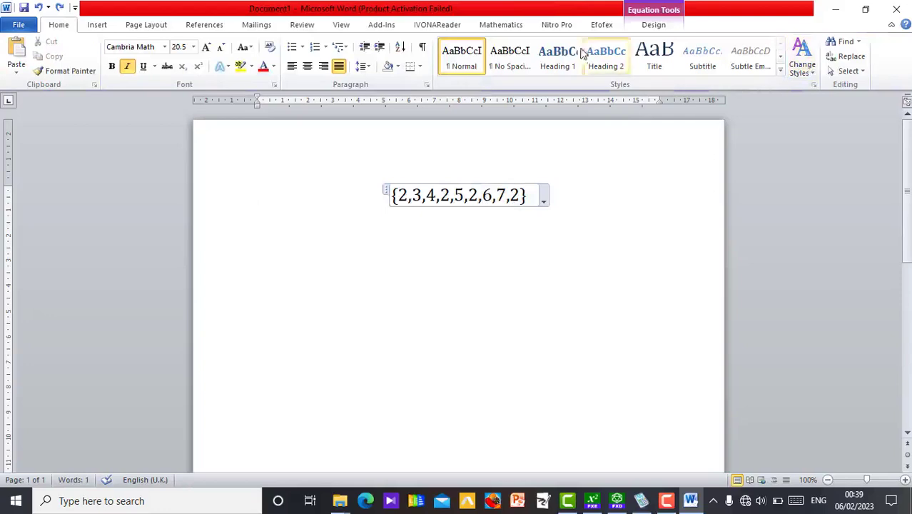
{"action": "double_click", "coordinate": [514, 27]}
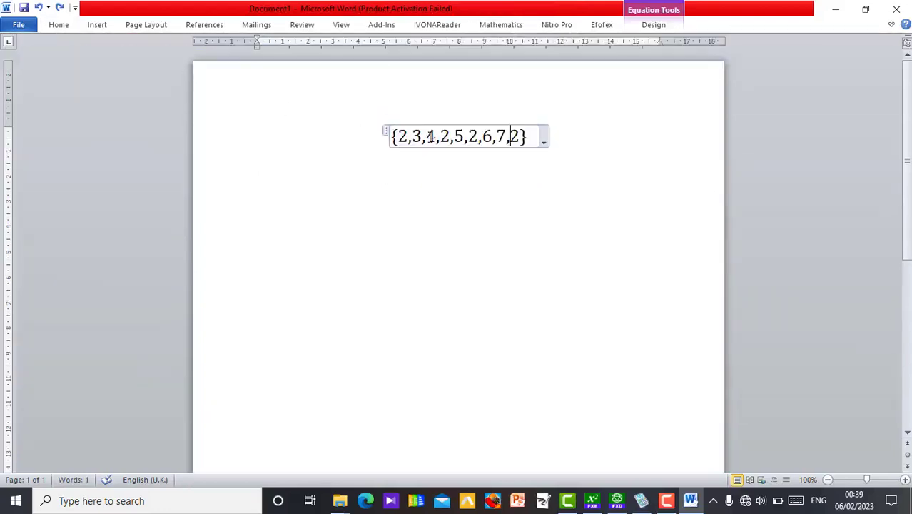
{"action": "left_click", "coordinate": [891, 25]}
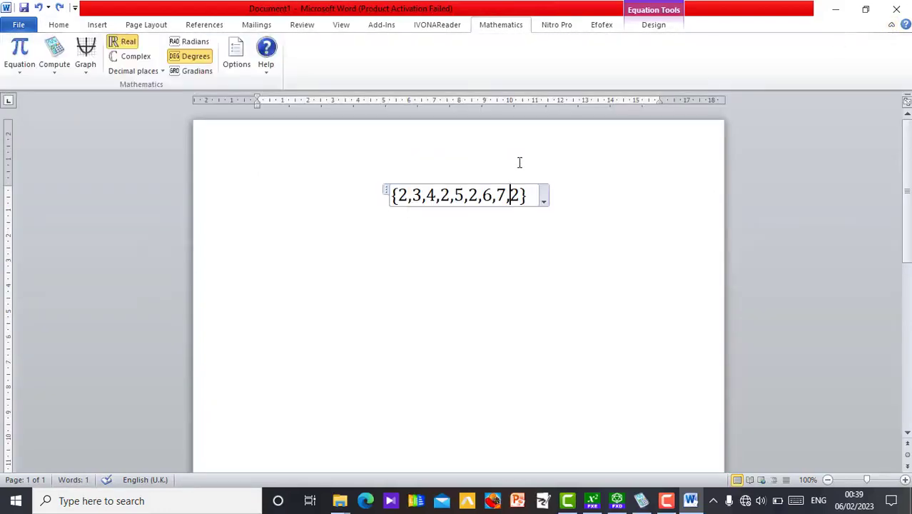
{"action": "left_click", "coordinate": [54, 57]}
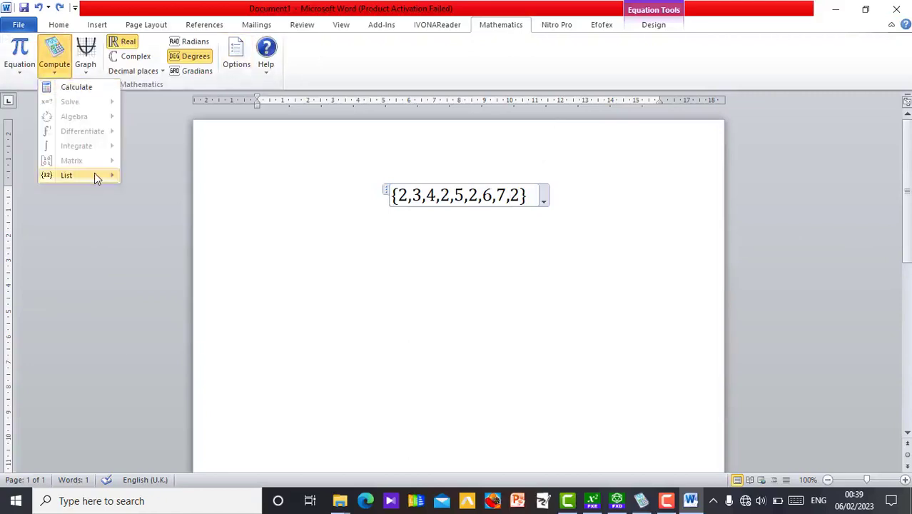
{"action": "mouse_move", "coordinate": [95, 174]}
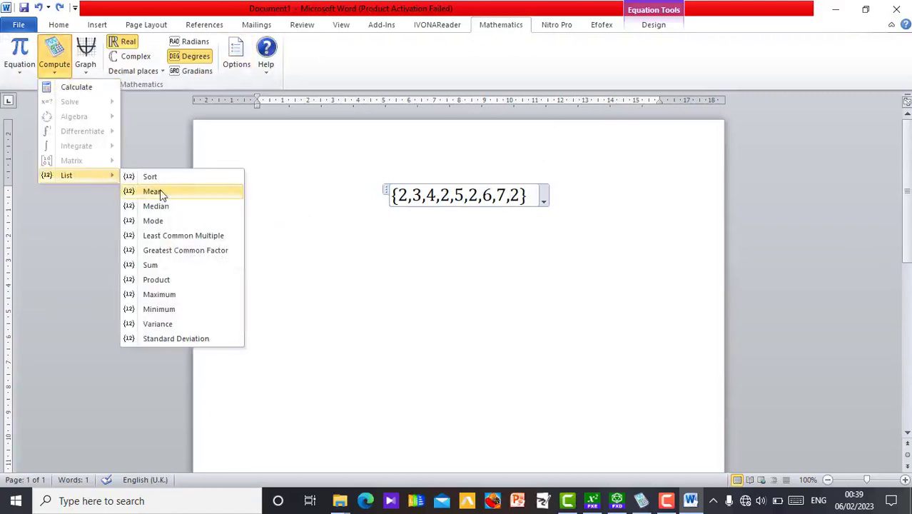
{"action": "left_click", "coordinate": [177, 191]}
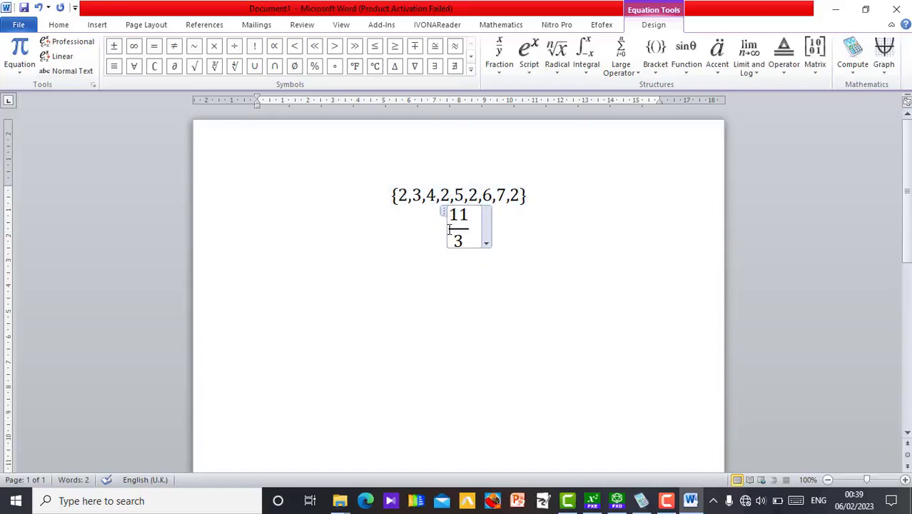
Step: Label the computed fraction below the number list by adding "Mean =" in front of it
{"action": "type", "text": "= "}
{"action": "type", "text": "Mean"}
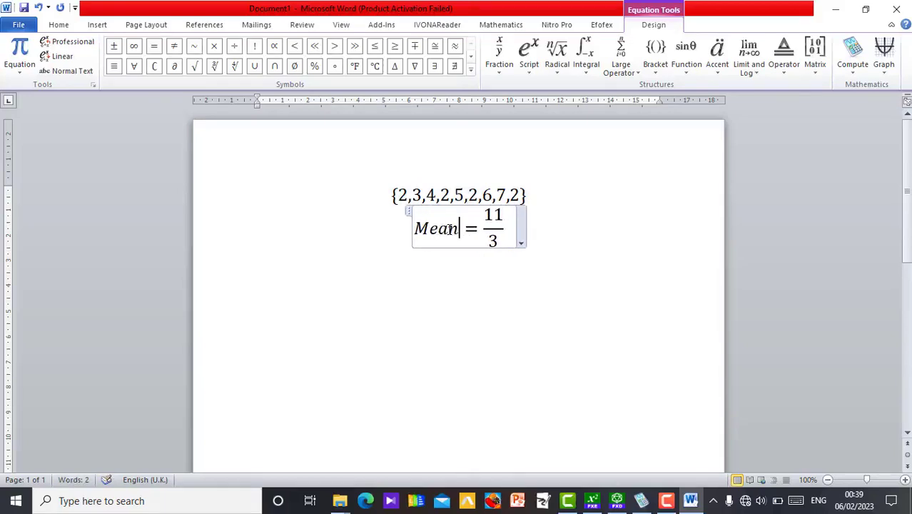
{"action": "left_click", "coordinate": [564, 229]}
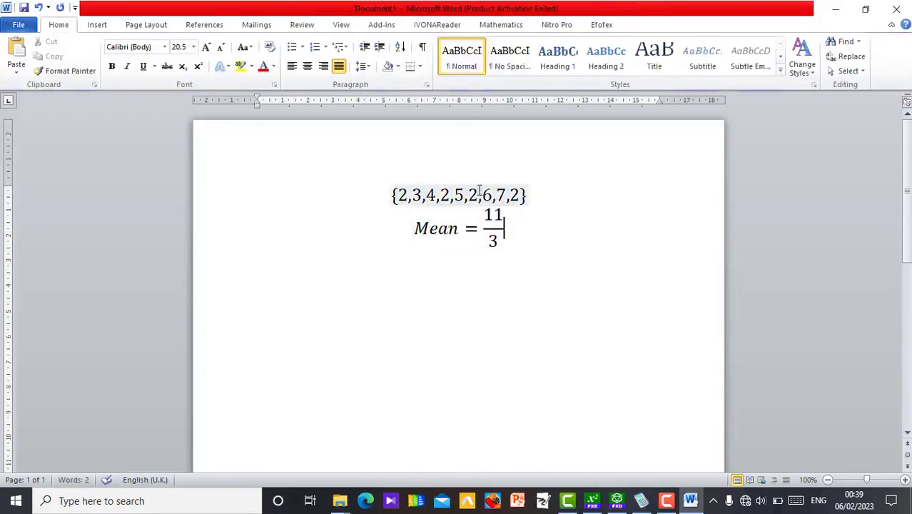
Step: Compute the median of the original number list with the Compute list operations
{"action": "left_click", "coordinate": [479, 192]}
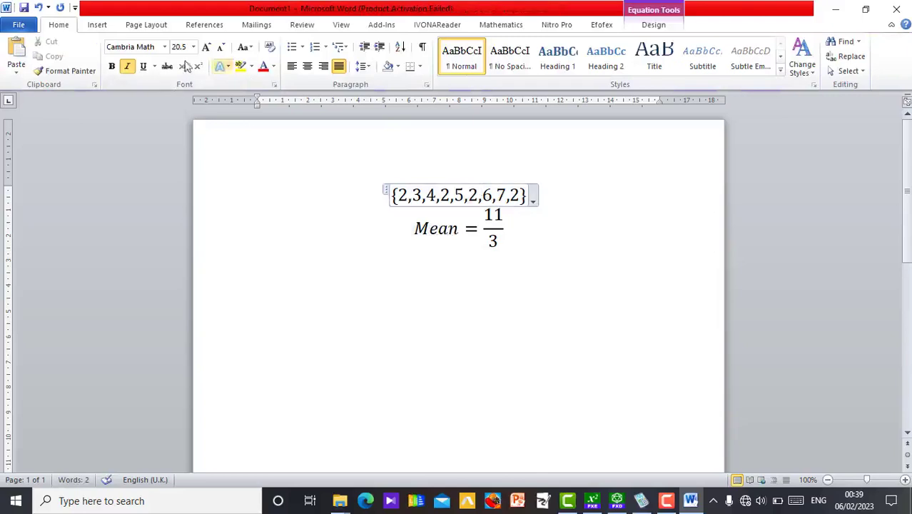
{"action": "left_click", "coordinate": [492, 26]}
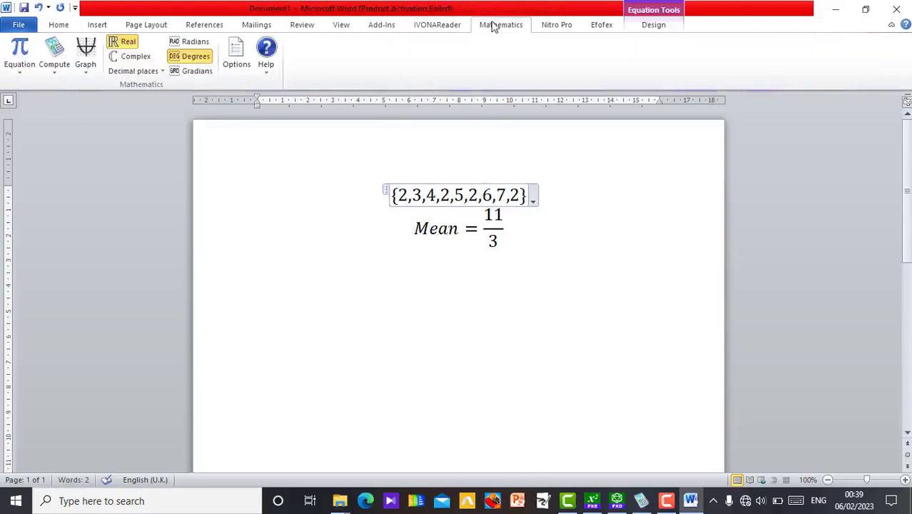
{"action": "left_click", "coordinate": [53, 65]}
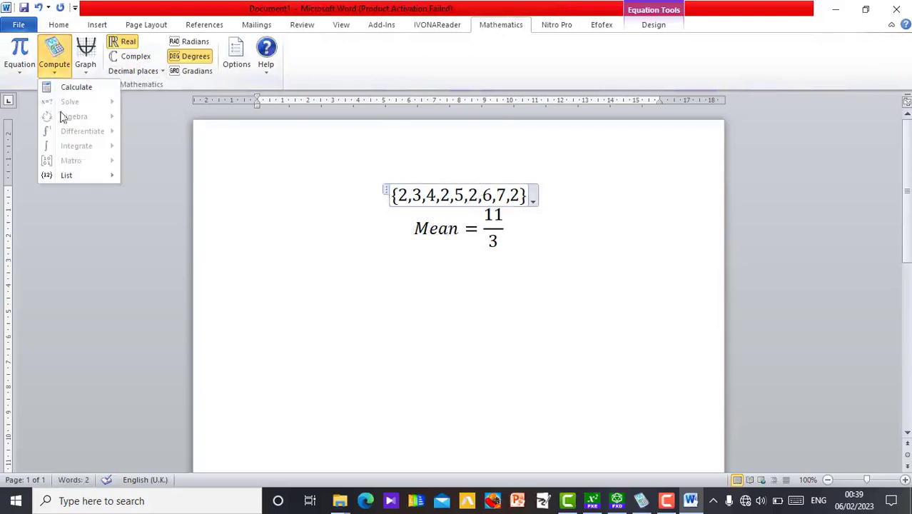
{"action": "mouse_move", "coordinate": [93, 180]}
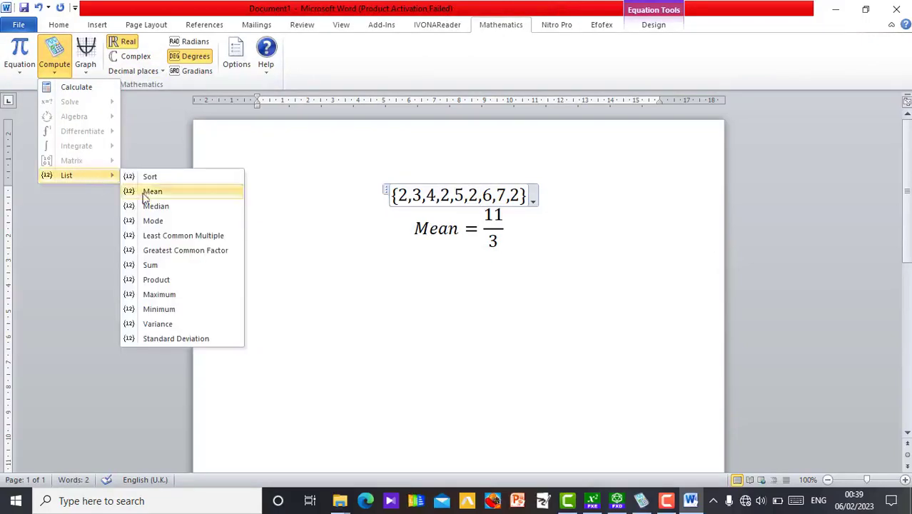
{"action": "left_click", "coordinate": [171, 214]}
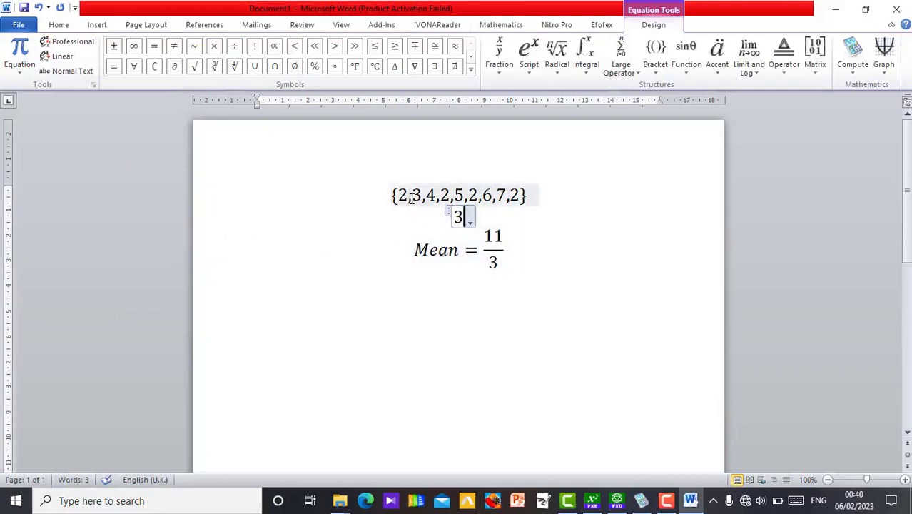
Step: Sort the original number list again, placing the ordered list directly beneath it
{"action": "left_click", "coordinate": [513, 189]}
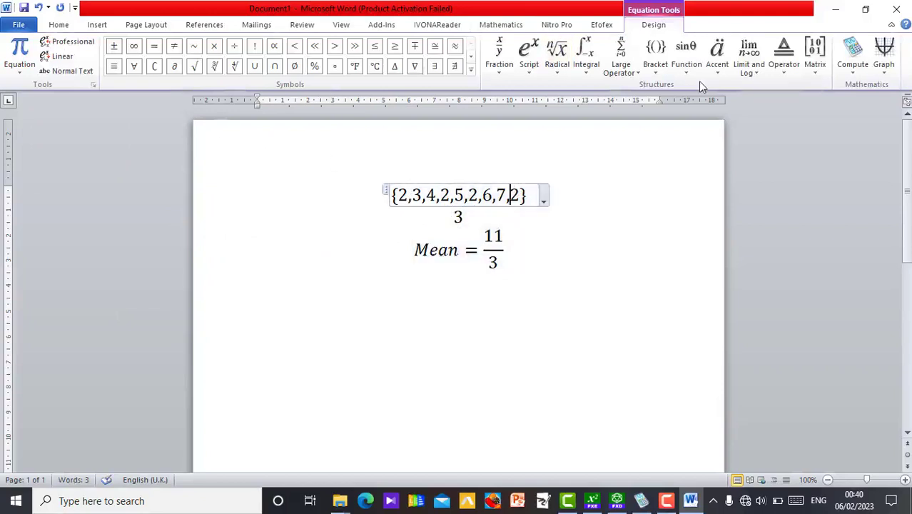
{"action": "left_click", "coordinate": [851, 70]}
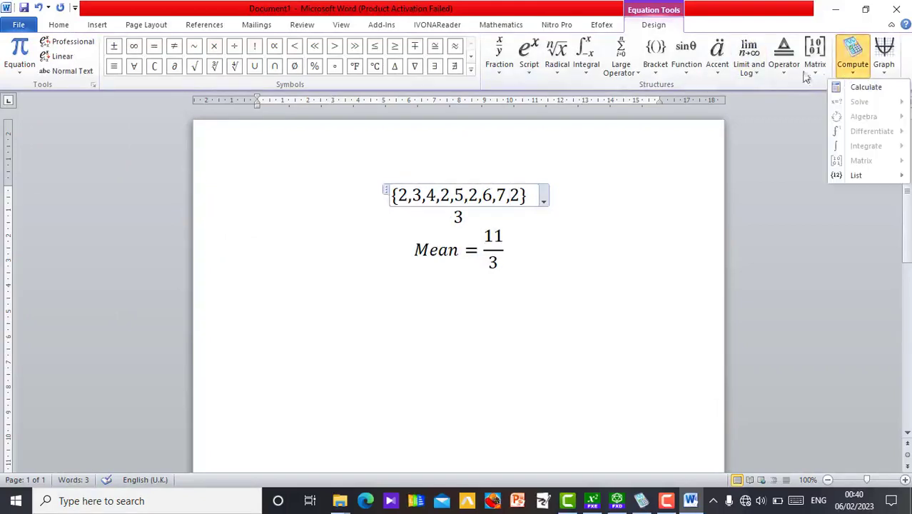
{"action": "mouse_move", "coordinate": [867, 173]}
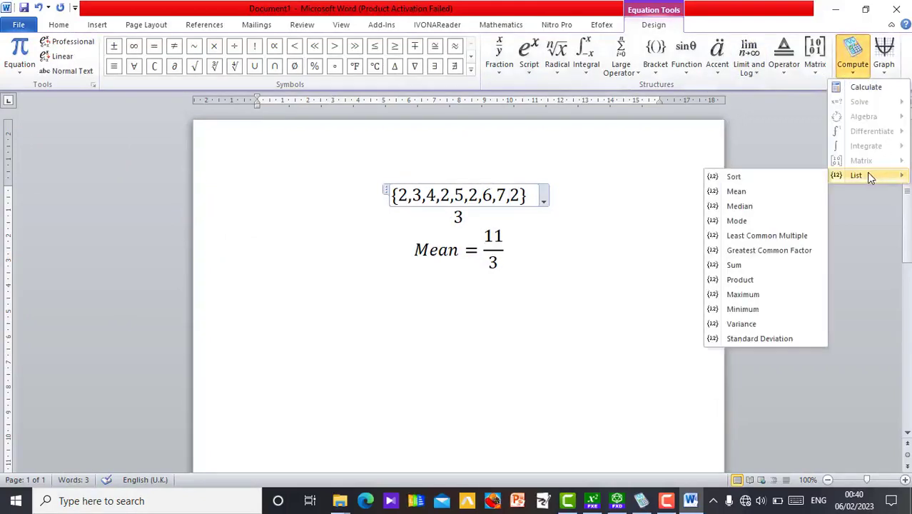
{"action": "left_click", "coordinate": [736, 177]}
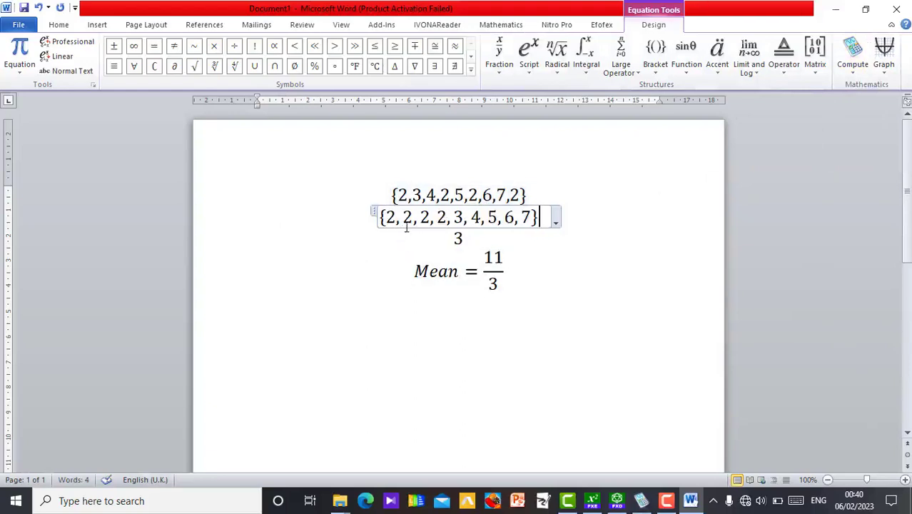
Step: Label the computed median value below the sorted list by adding "Median =" in front of it
{"action": "left_click", "coordinate": [456, 238]}
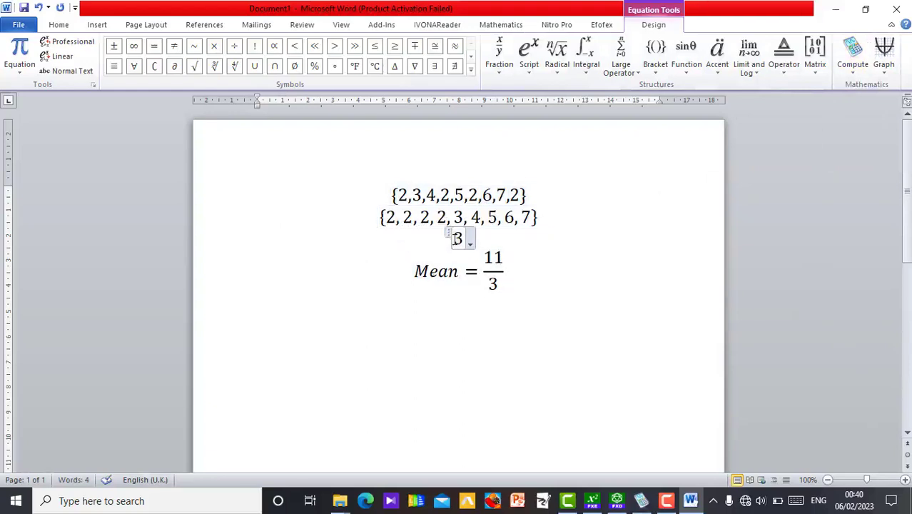
{"action": "type", "text": "Me"}
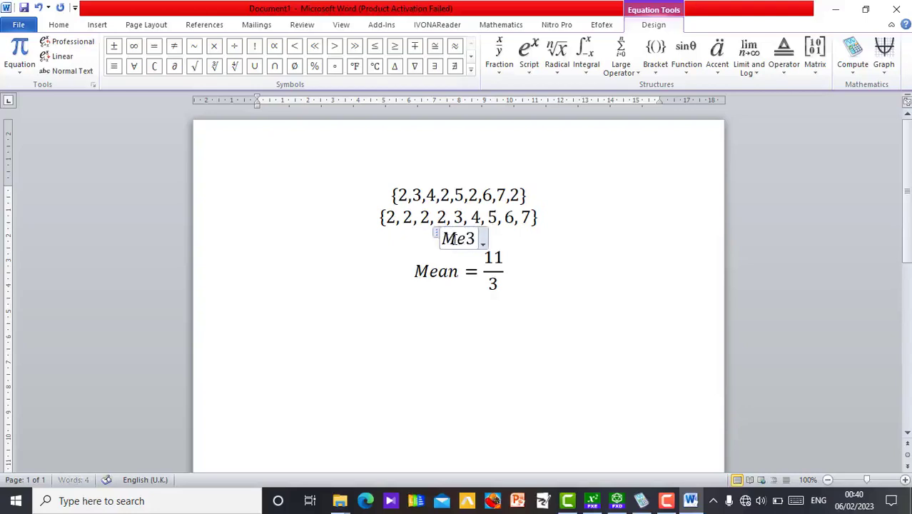
{"action": "type", "text": "dian "}
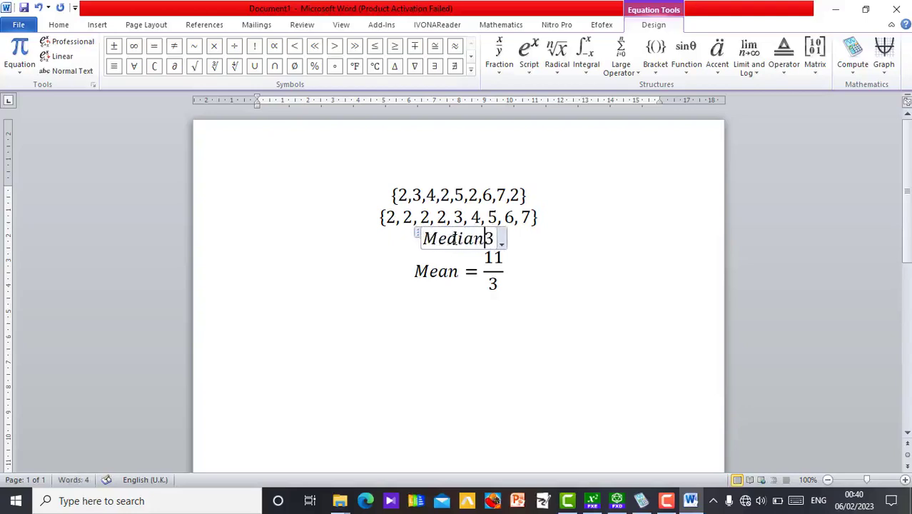
{"action": "type", "text": "="}
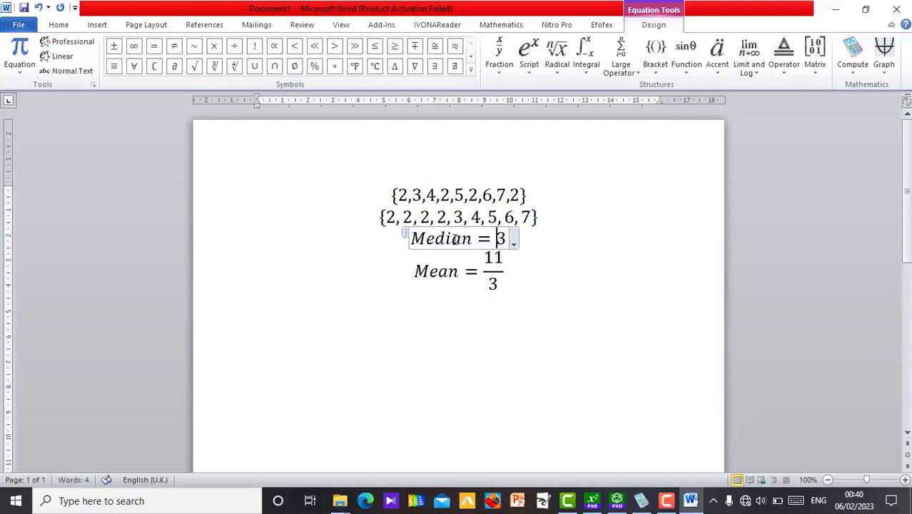
{"action": "left_click", "coordinate": [546, 235]}
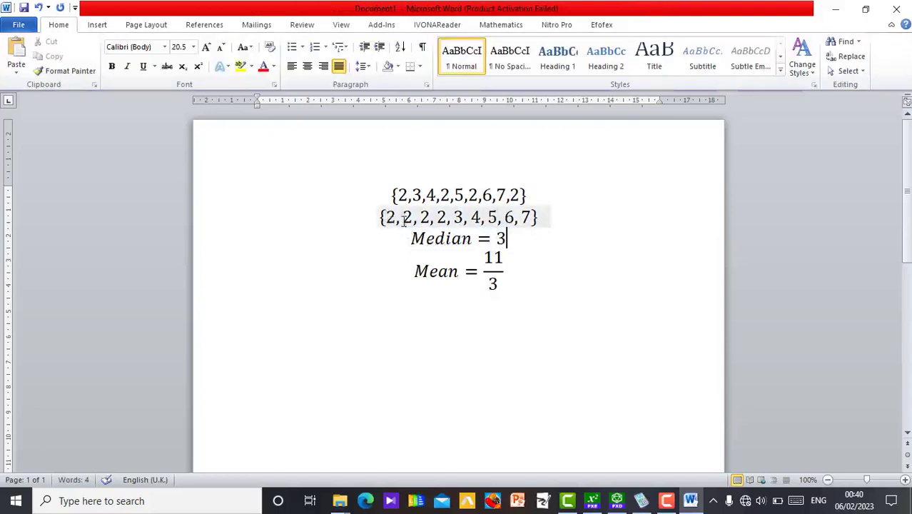